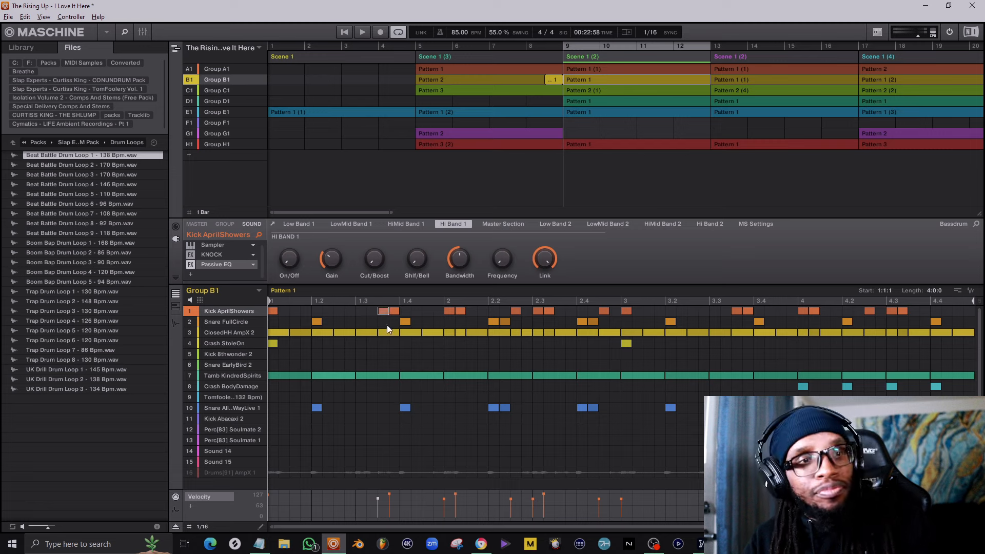
# - Raise the velocity of the selected Kick AprilShowers note just before beat 1.4 to 124, and lower it again
pyautogui.moveTo(379, 502)
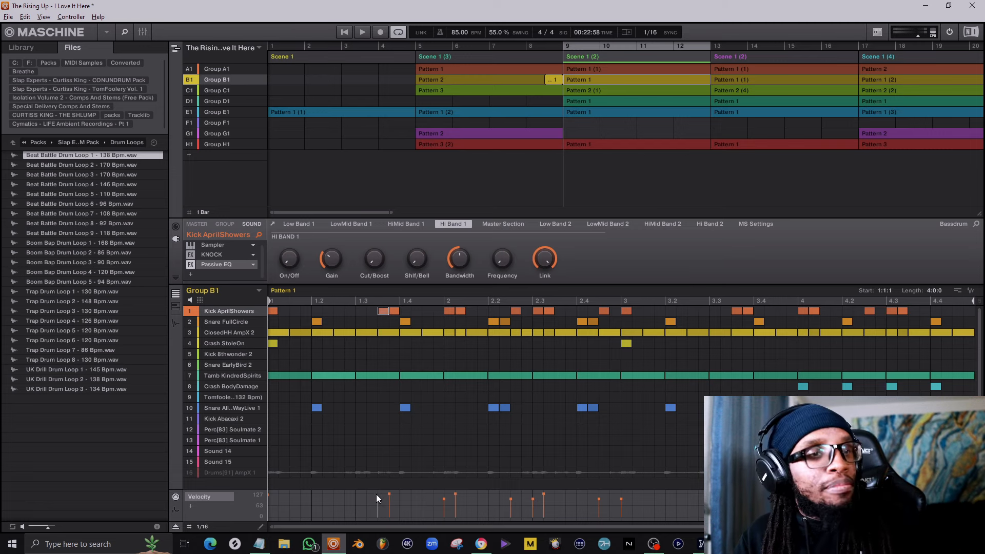
pyautogui.moveTo(376, 503); pyautogui.dragTo(378, 495)
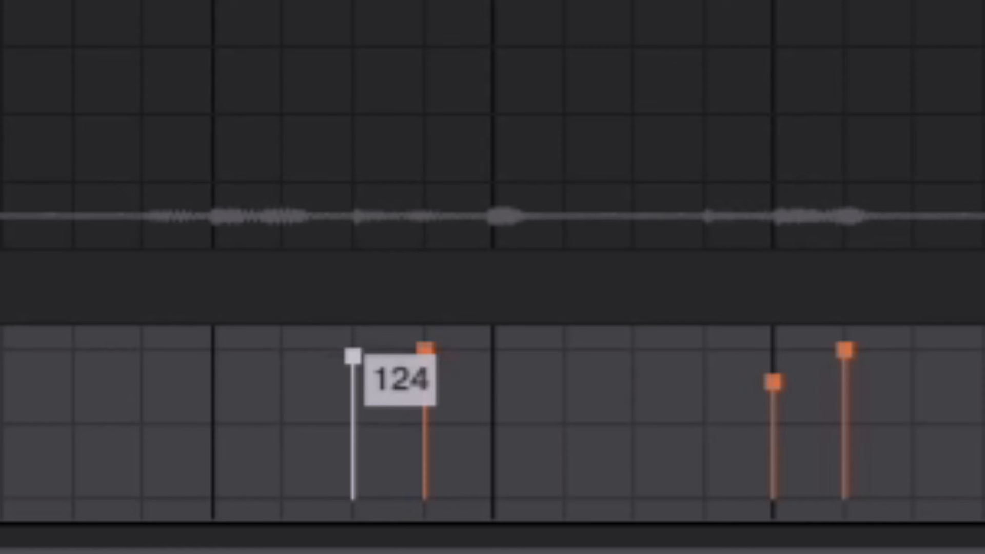
pyautogui.moveTo(353, 356); pyautogui.dragTo(352, 389)
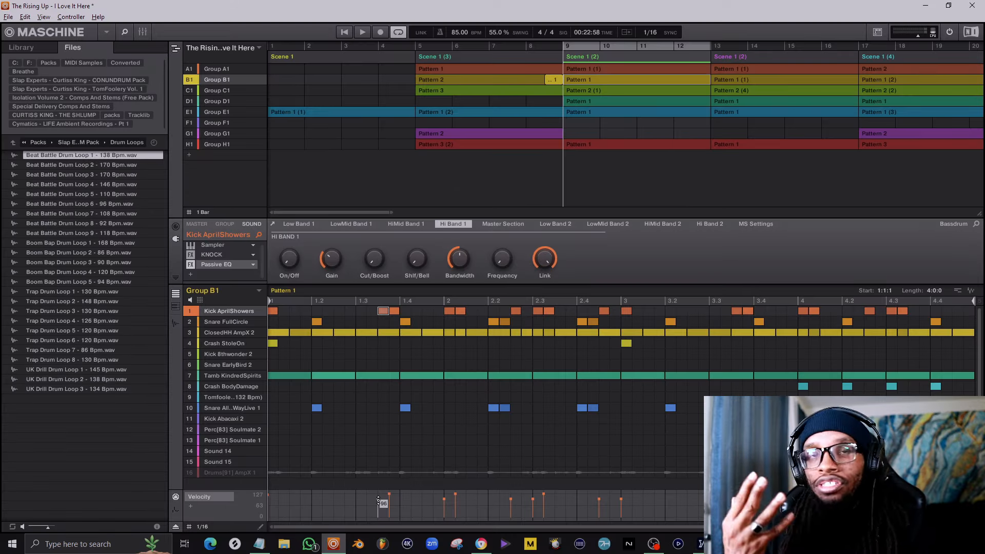
# - Load the Hope 85 bpm Gmin comp into Sound 1 of Group A1 and audition it together with the Group B1 drum loop
pyautogui.press('space')
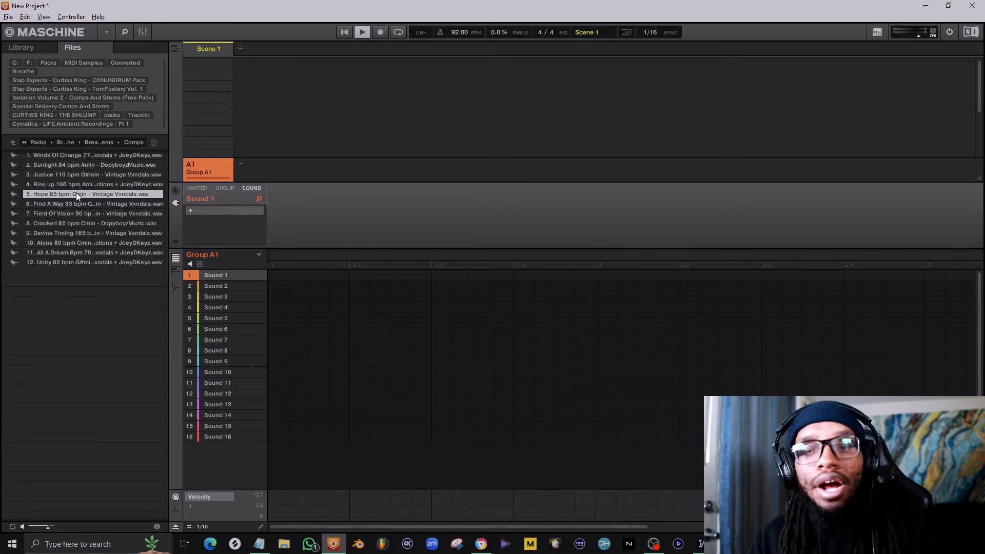
pyautogui.doubleClick(83, 190)
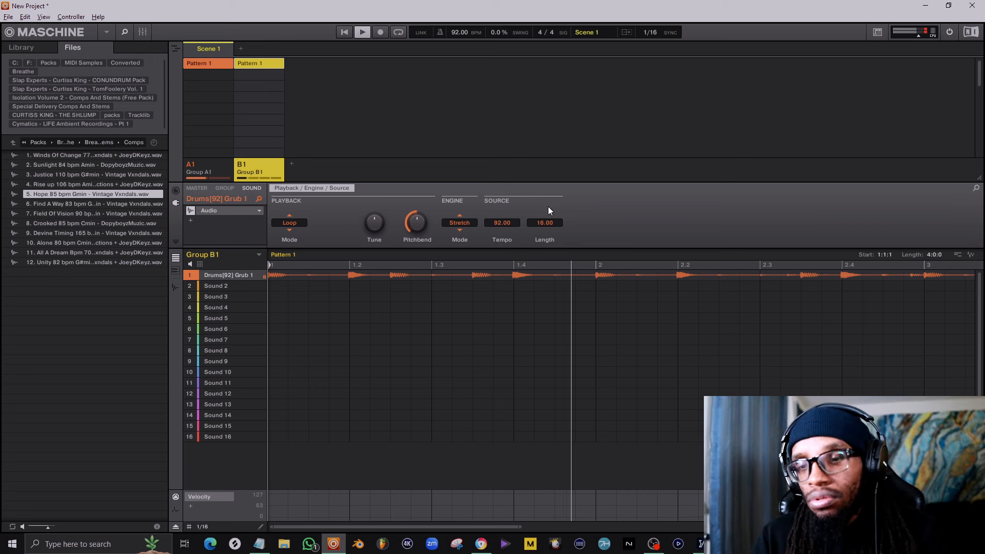
pyautogui.press('Left')
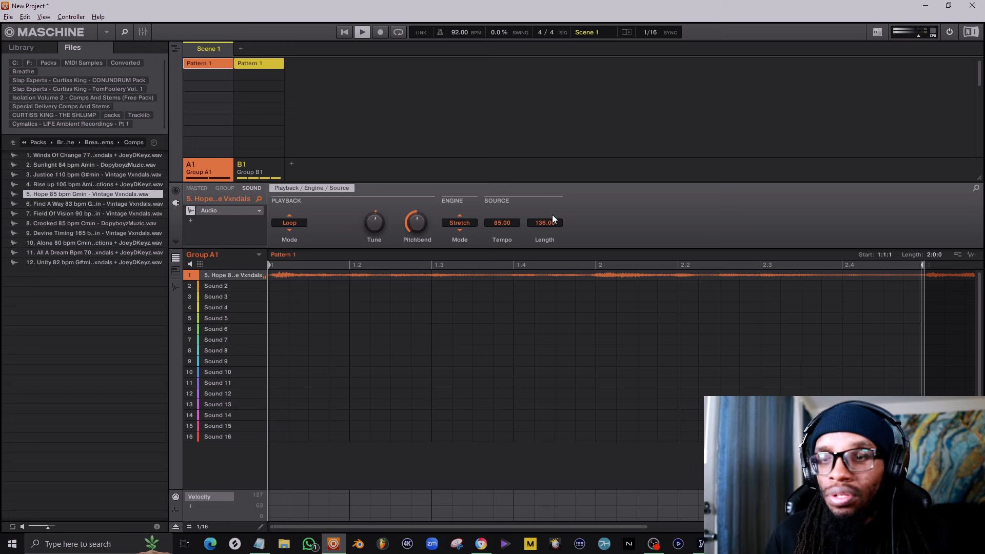
pyautogui.press('space')
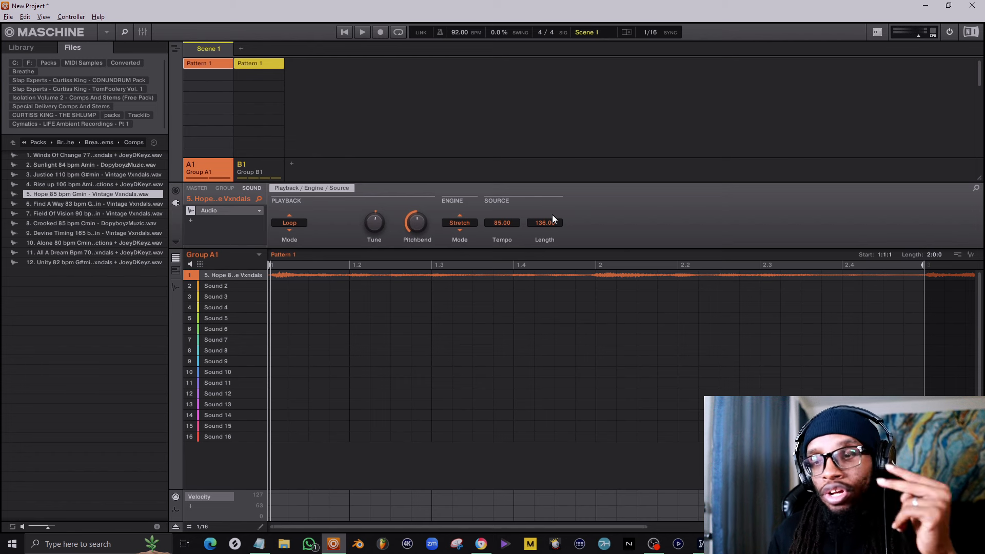
pyautogui.press('space')
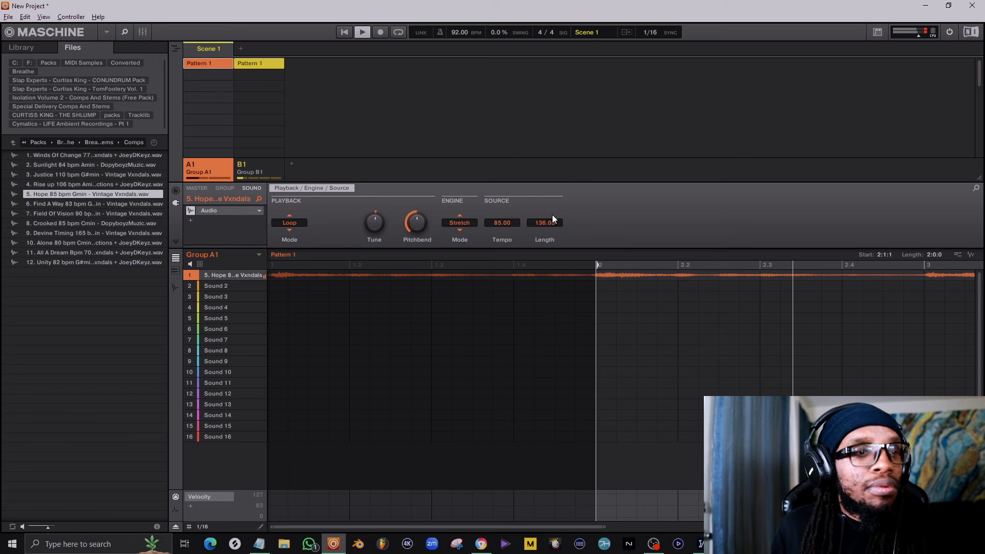
pyautogui.press('space')
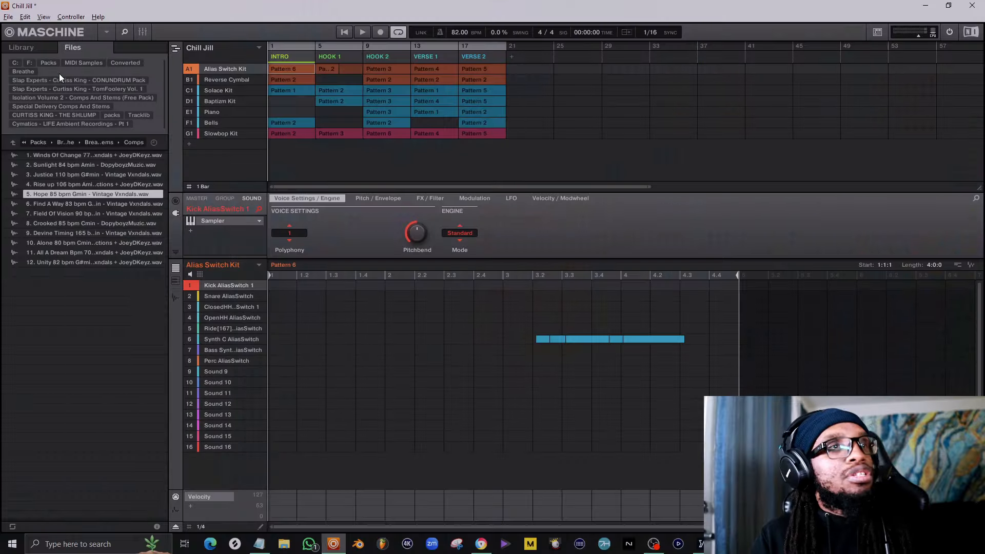
# - Play the Chill Jill arrangement from the intro and examine the patterns of the Alias Switch, Piano, Solace and Reverse Cymbal groups
pyautogui.press('space')
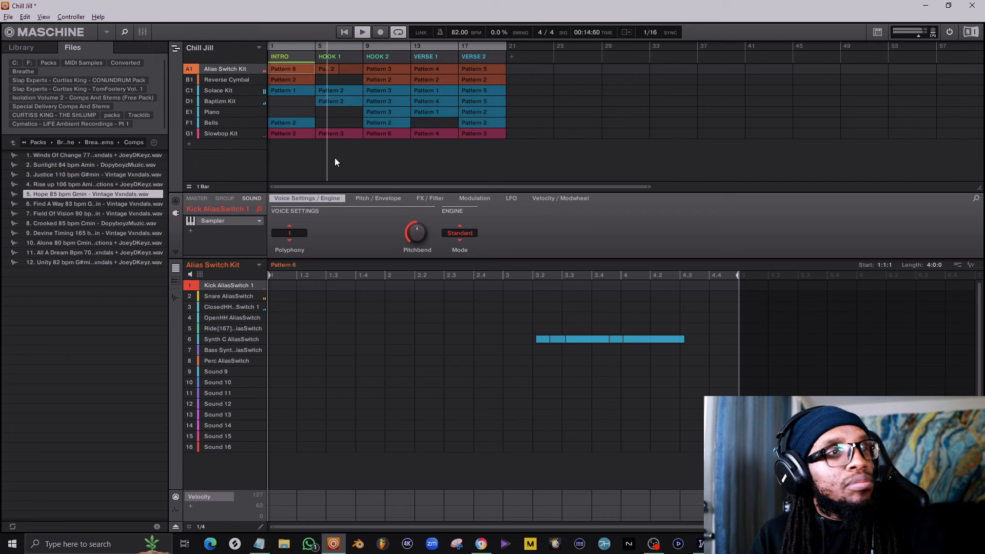
pyautogui.press('space')
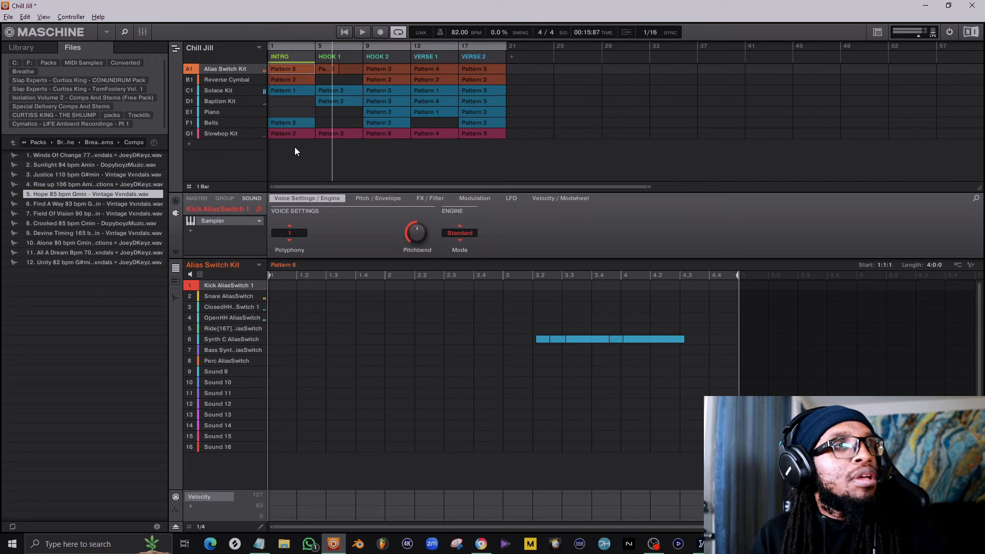
pyautogui.click(286, 75)
pyautogui.click(285, 69)
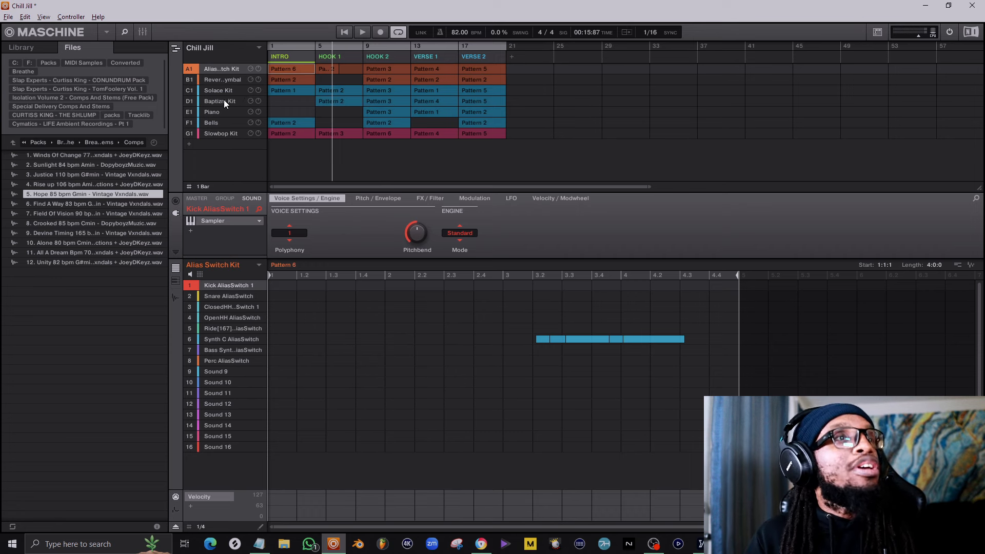
pyautogui.click(211, 112)
pyautogui.click(209, 90)
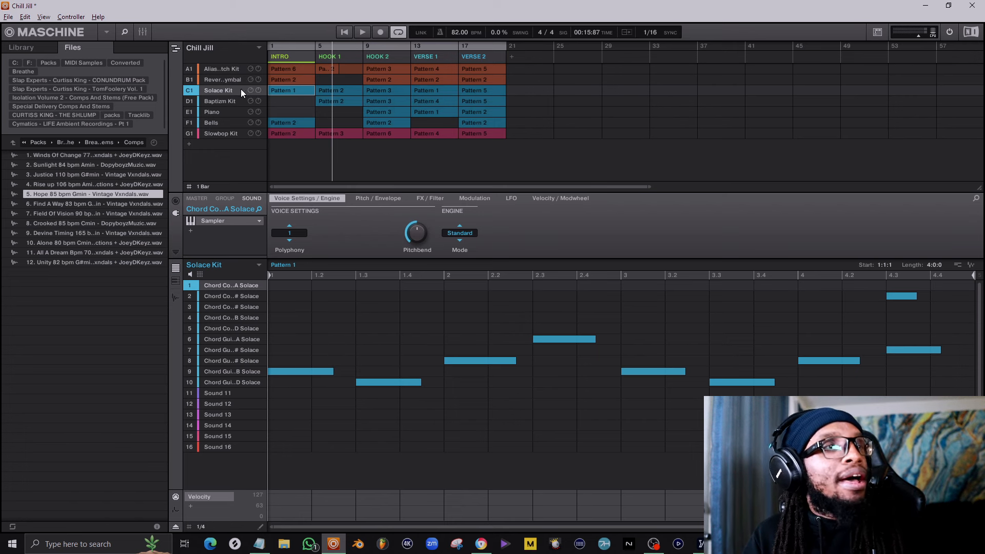
pyautogui.click(217, 78)
pyautogui.click(213, 65)
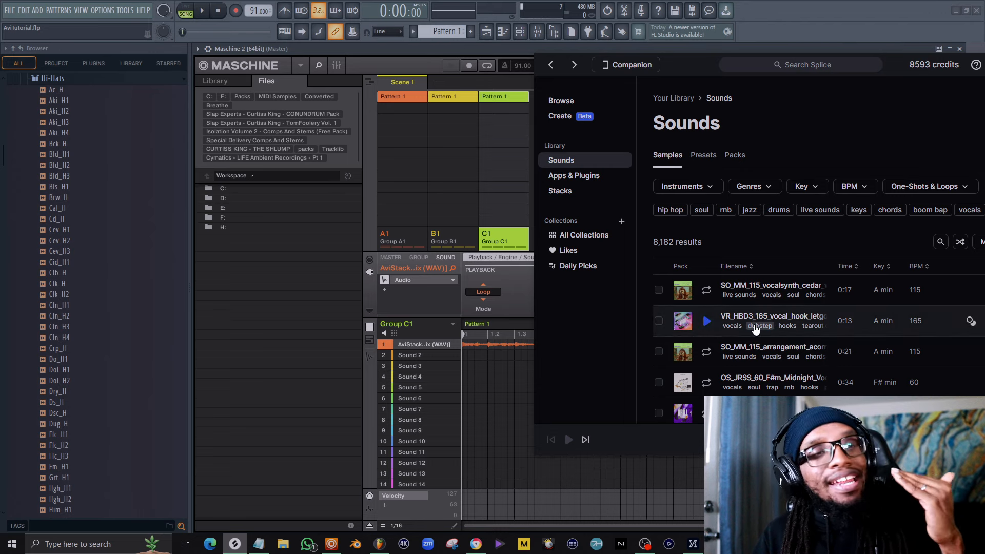
# - Load the Splice samples VR_HBD3_165 vocal hook, SO_MM_115 arrangement and OS_JRSS_60 Midnight into separate empty sounds of Group C1, starting at Sound 2
pyautogui.moveTo(745, 322); pyautogui.dragTo(416, 355)
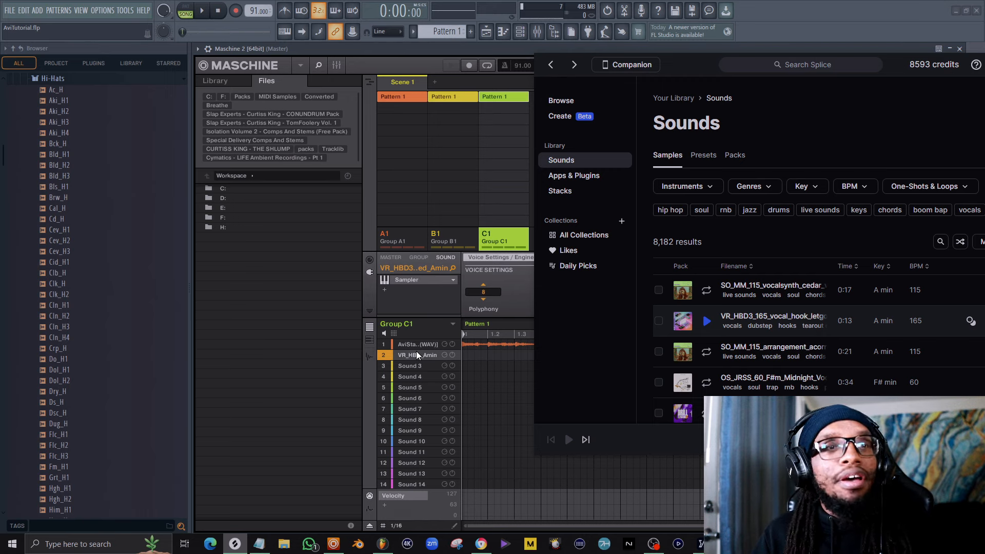
pyautogui.moveTo(758, 356); pyautogui.dragTo(442, 365)
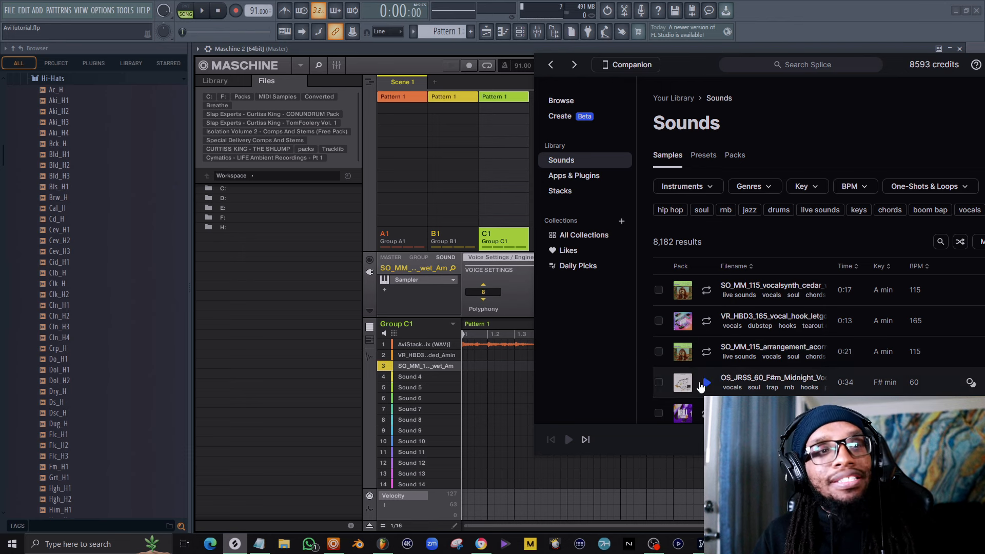
pyautogui.moveTo(700, 386); pyautogui.dragTo(440, 382)
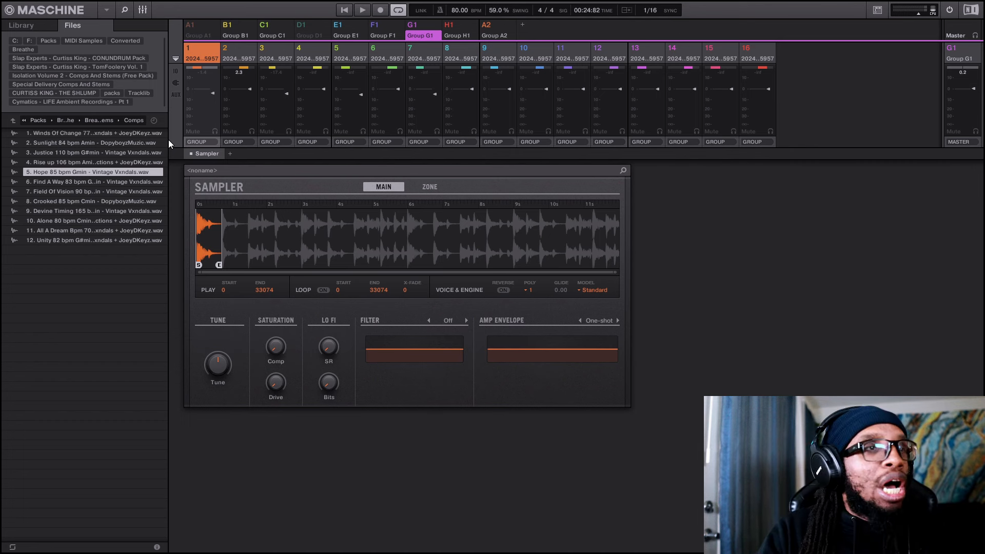
# - Select Group B1, extend the arrangement's loop range to the start of bar 13, and play it back
pyautogui.press('2')
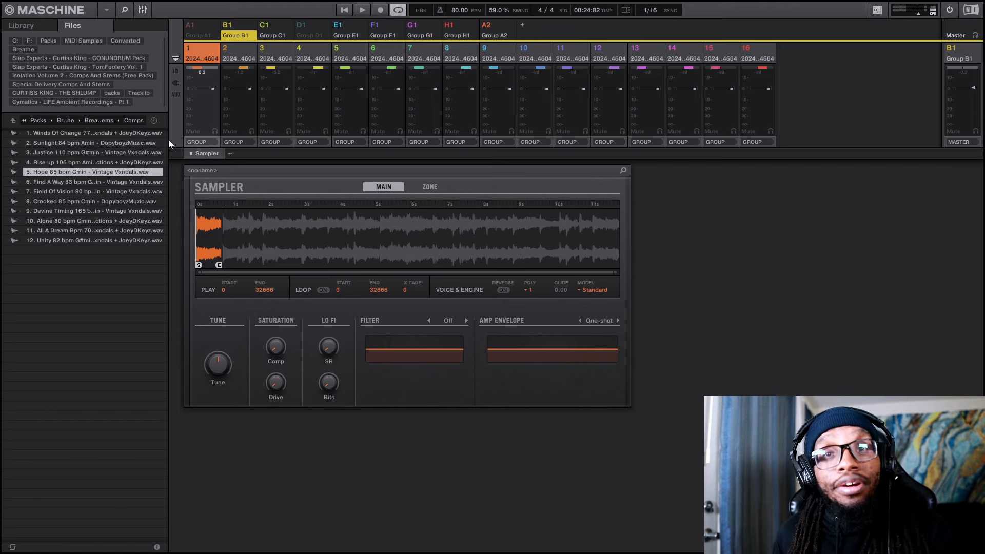
pyautogui.press('space')
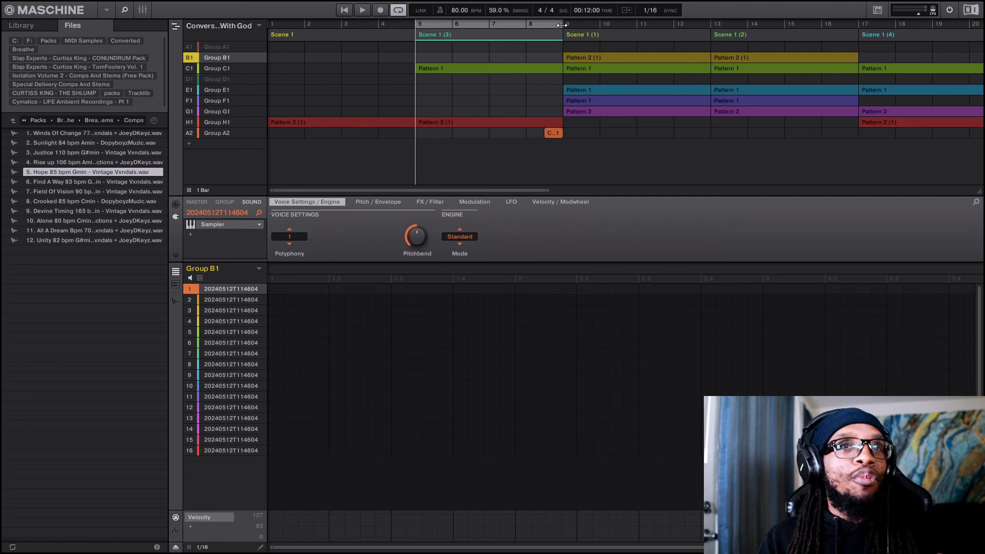
pyautogui.moveTo(562, 25); pyautogui.dragTo(710, 25)
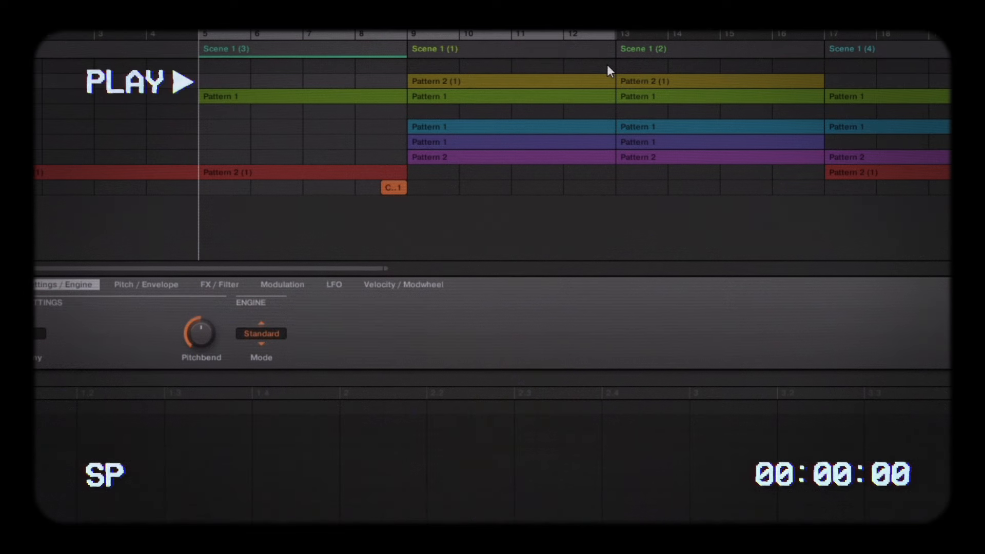
pyautogui.press('space')
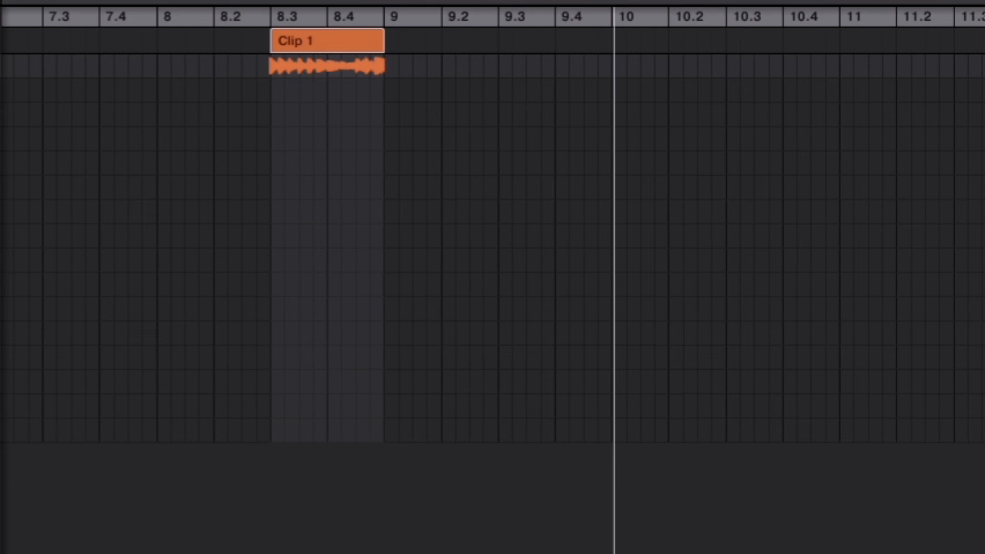
# - Trim the end of Clip 1 to slightly before bar 9
pyautogui.moveTo(380, 41); pyautogui.dragTo(376, 88)
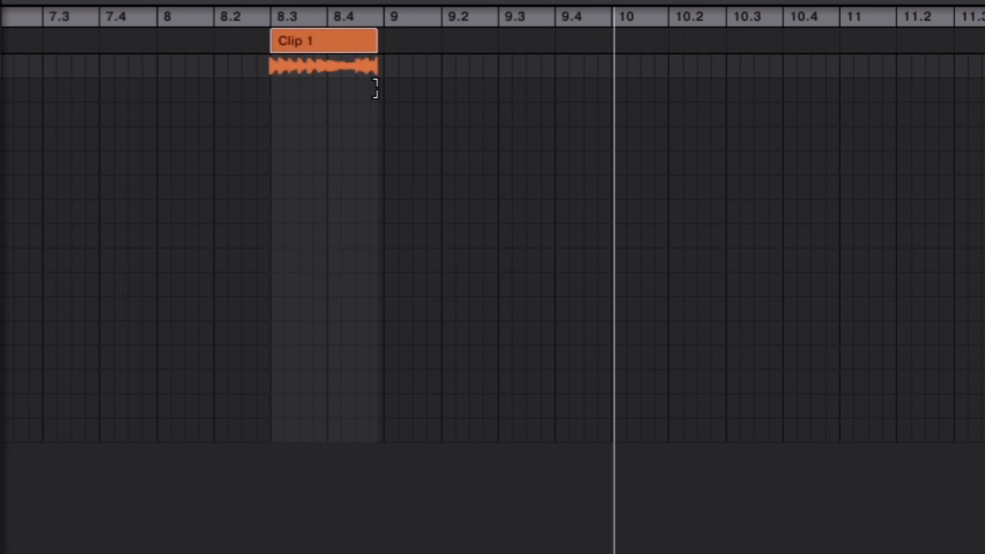
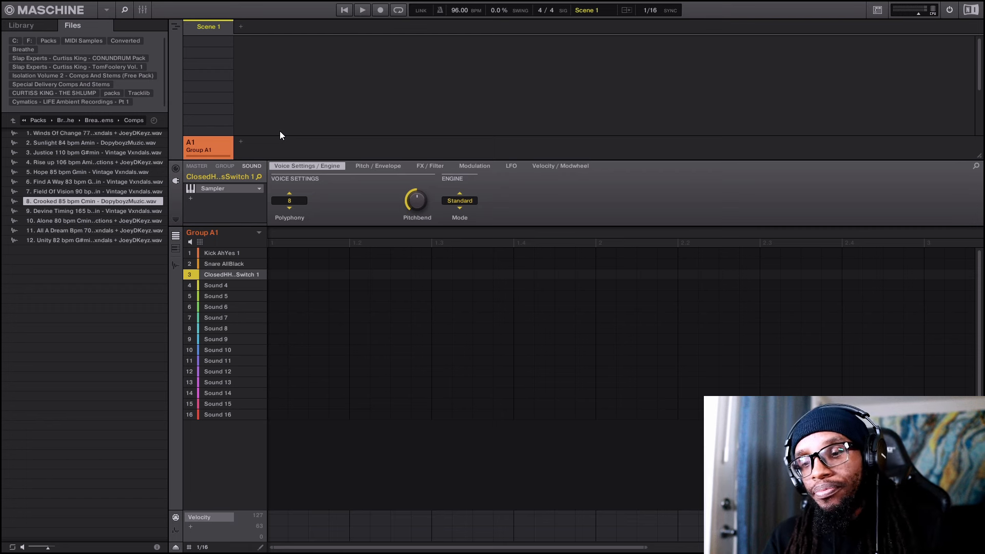
pyautogui.press('r')
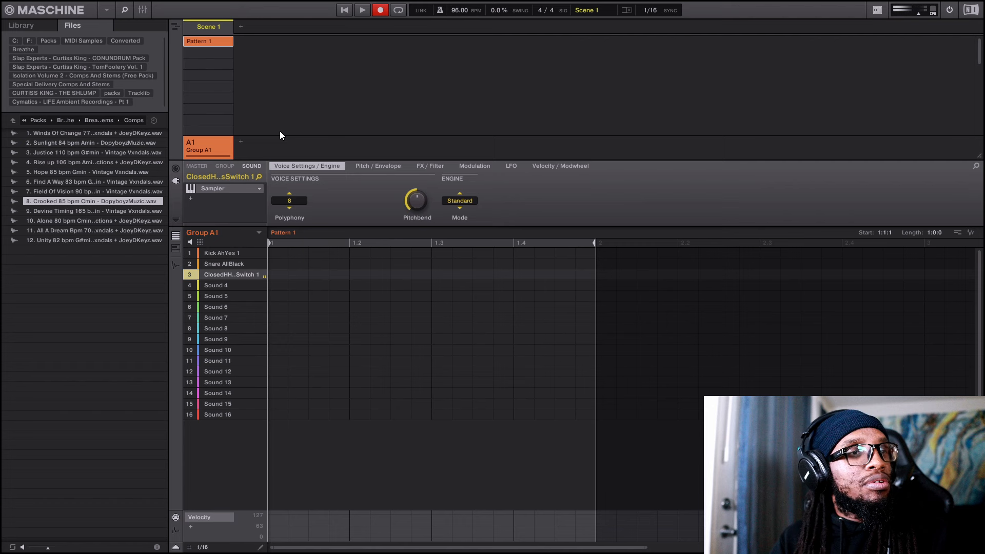
pyautogui.press('space')
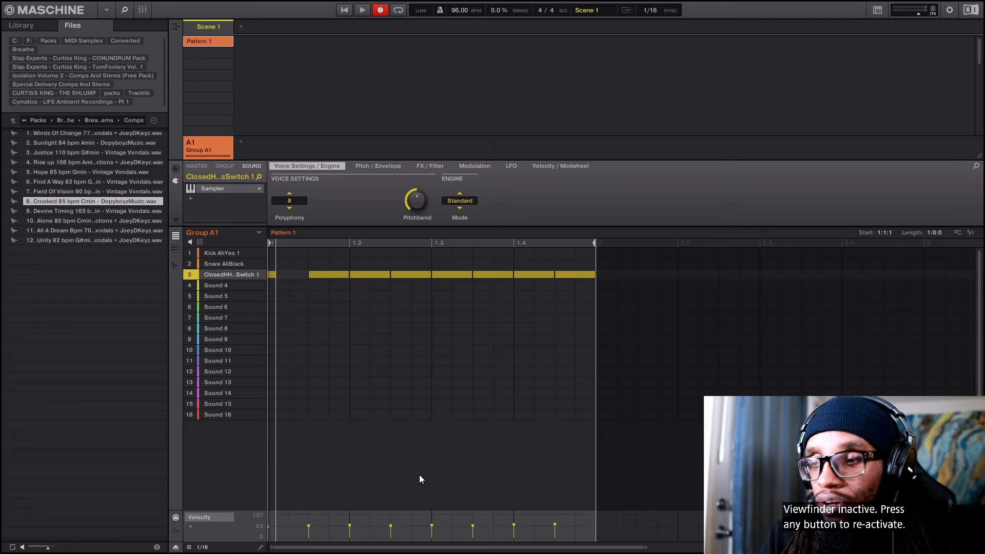
pyautogui.hotkey('ctrl', 'z')
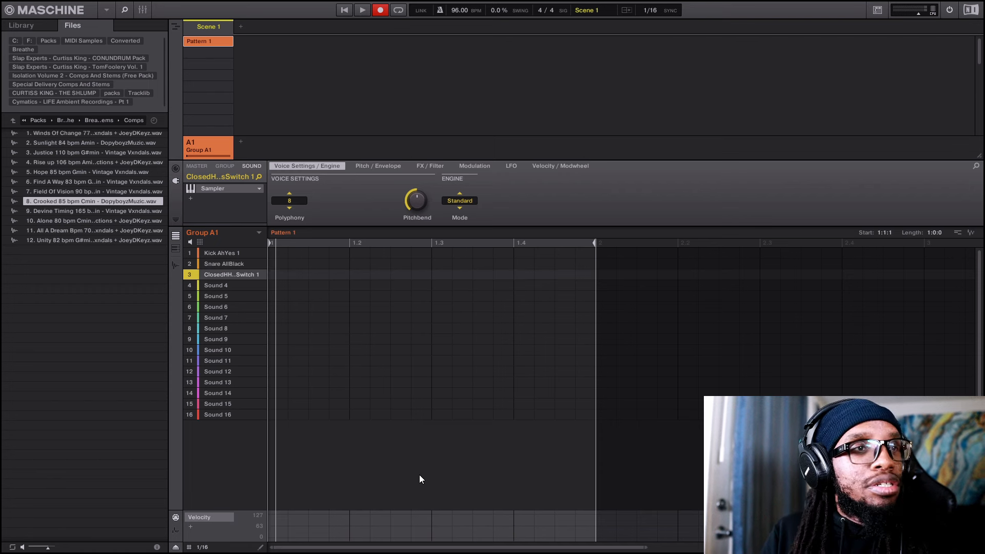
# - Record a continuous closed hi-hat roll across the one-bar Pattern 1 of Group A1
pyautogui.press('r')
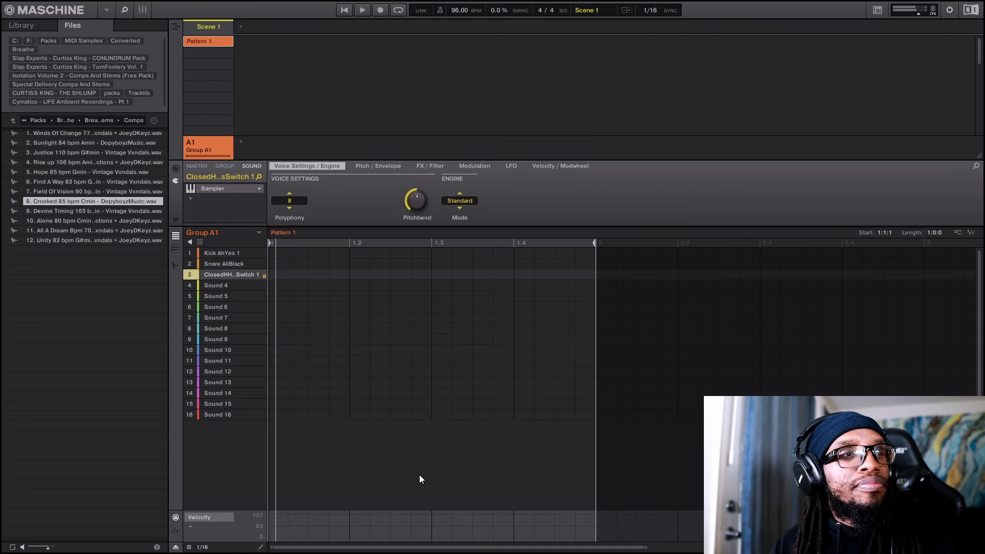
pyautogui.press('space')
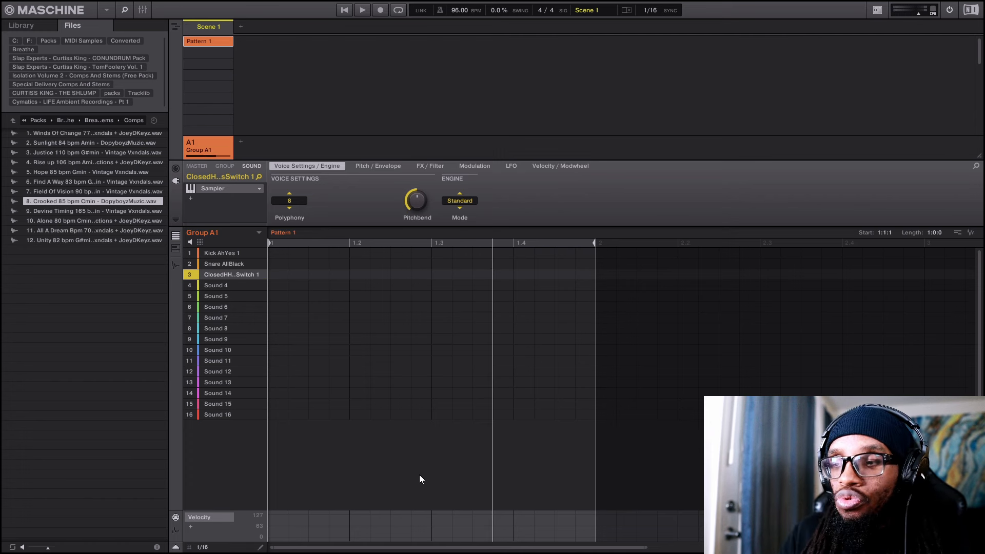
pyautogui.hotkey('ctrl', 'r')
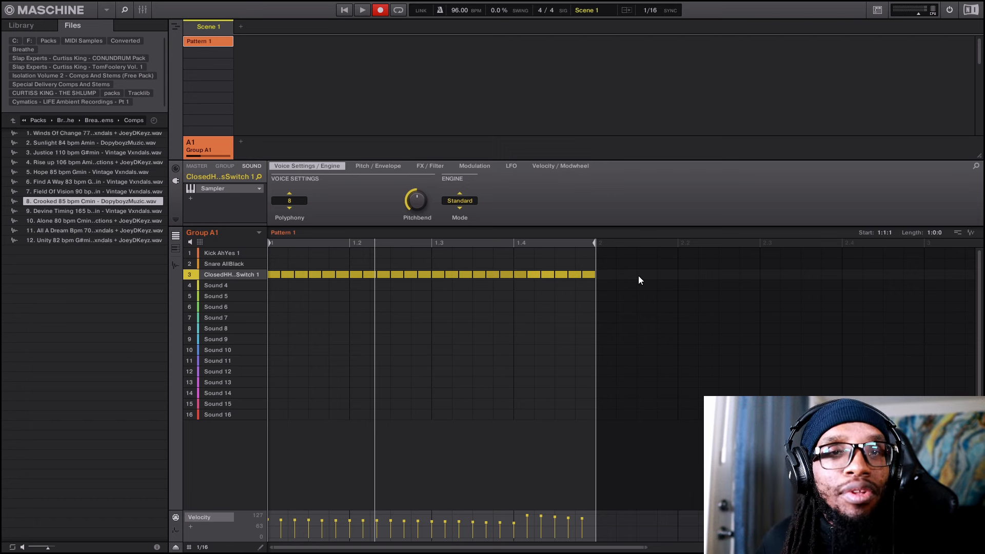
pyautogui.hotkey('ctrl', 'space')
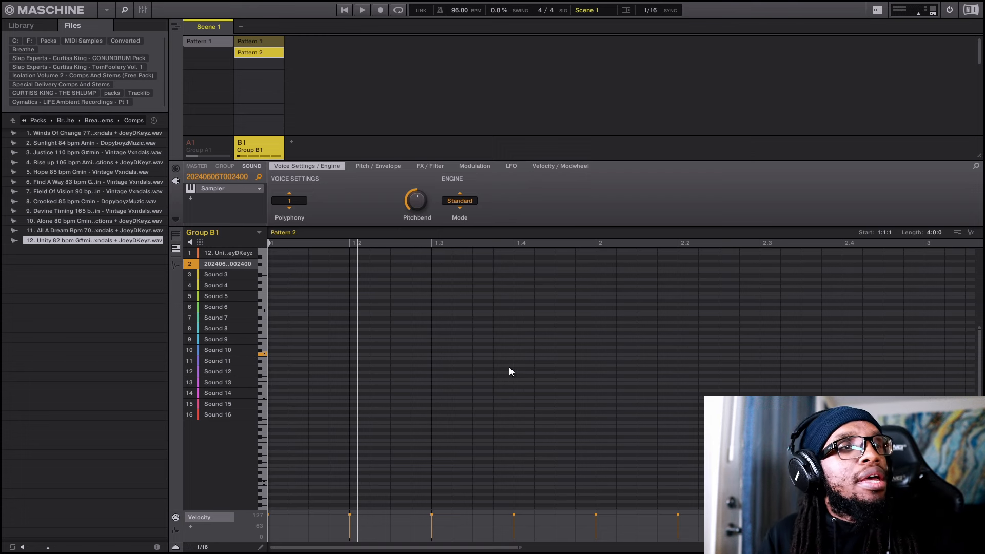
# - Play back the ascending slice notes of Pattern 2 in Group B1, and undo applying the slices
pyautogui.scroll(-4, 512, 375)
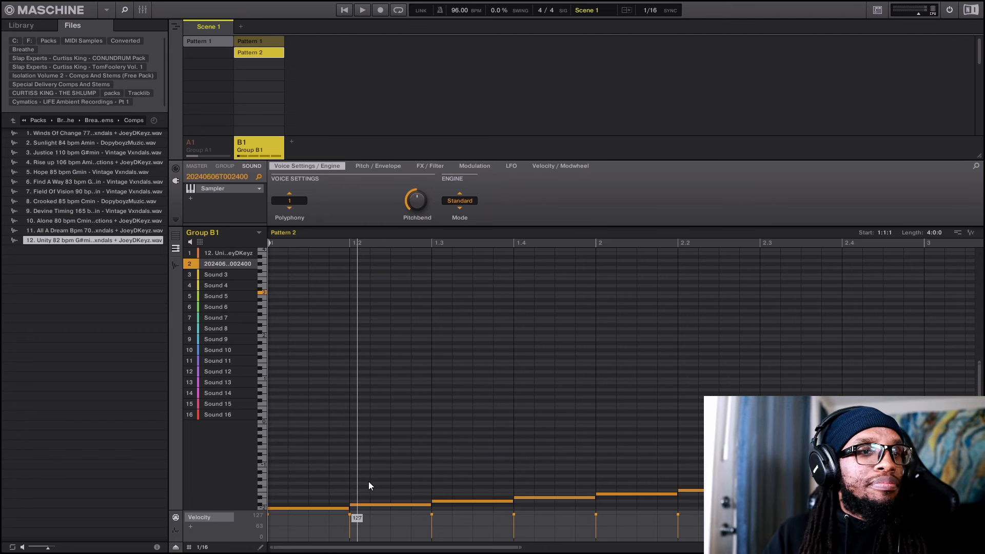
pyautogui.press('space')
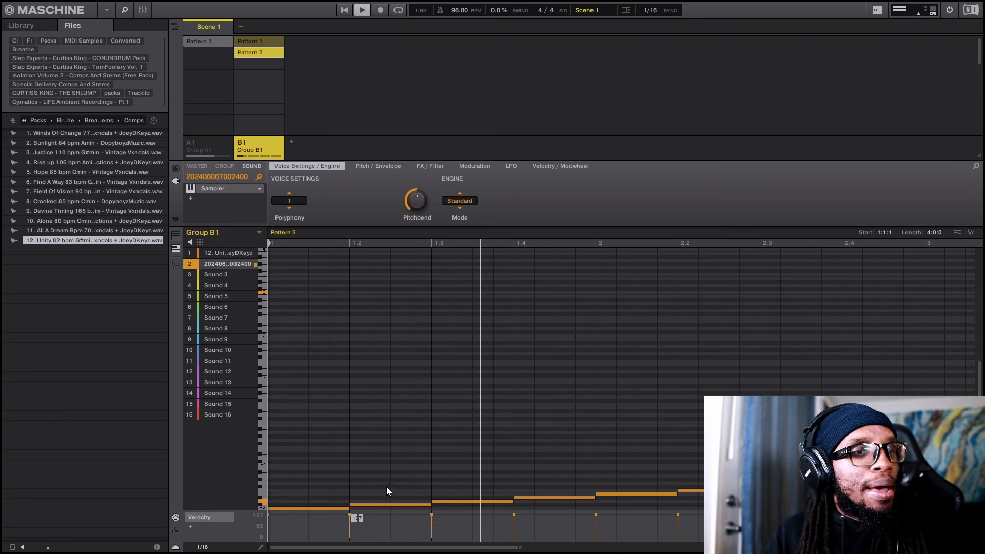
pyautogui.press('space')
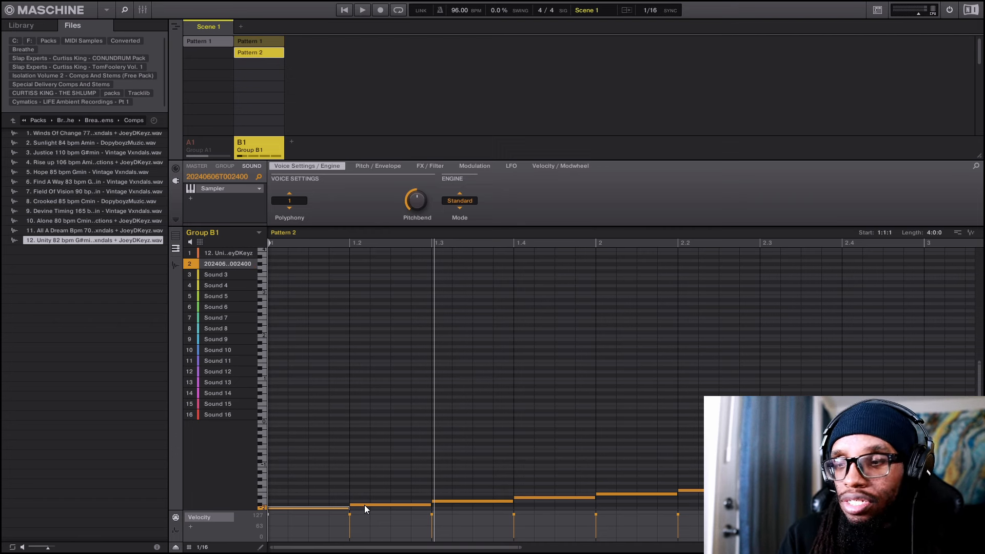
pyautogui.hotkey('ctrl', 'z')
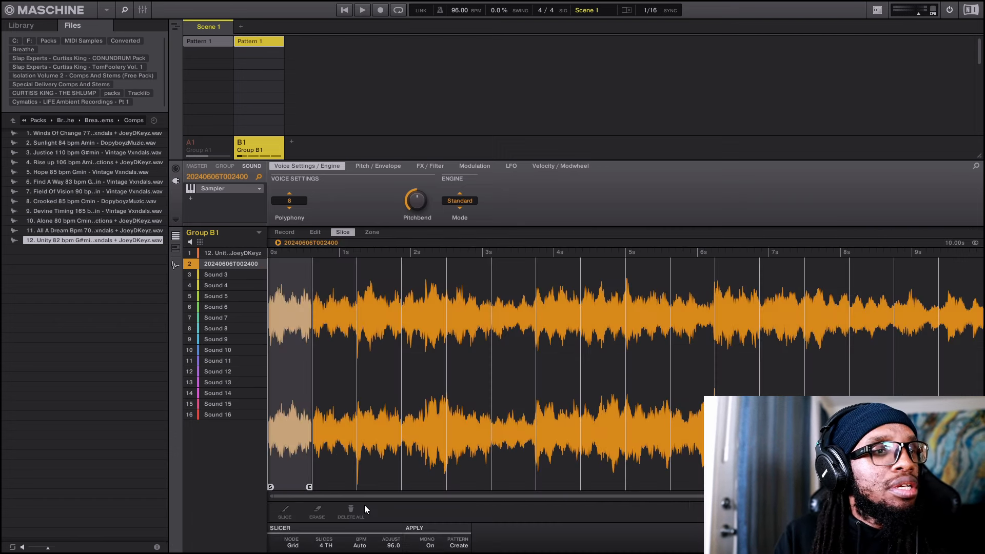